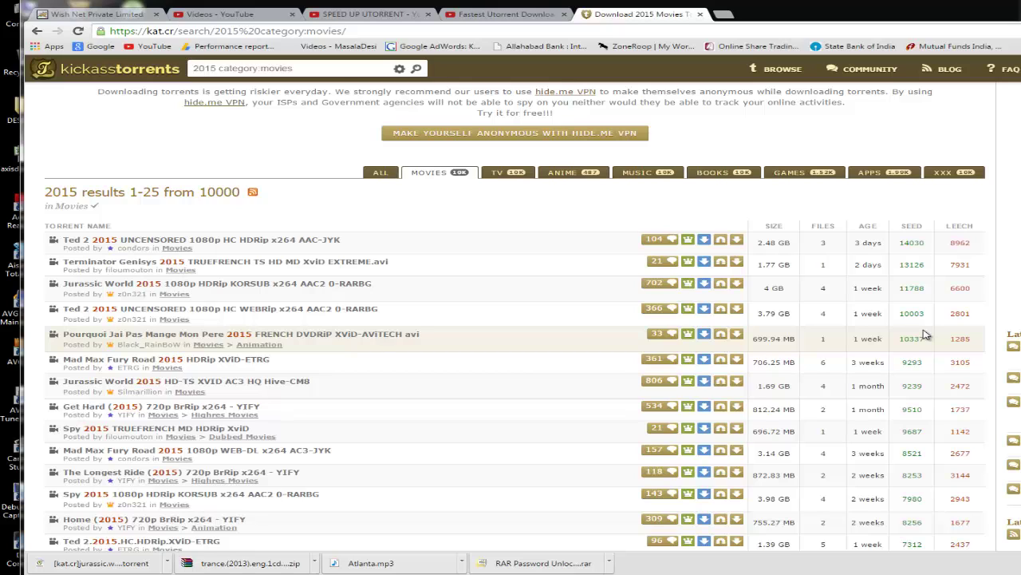
Open the Jurassic World 2015 1080p HDRip result in a new tab and download its torrent file.
right_click(255, 284)
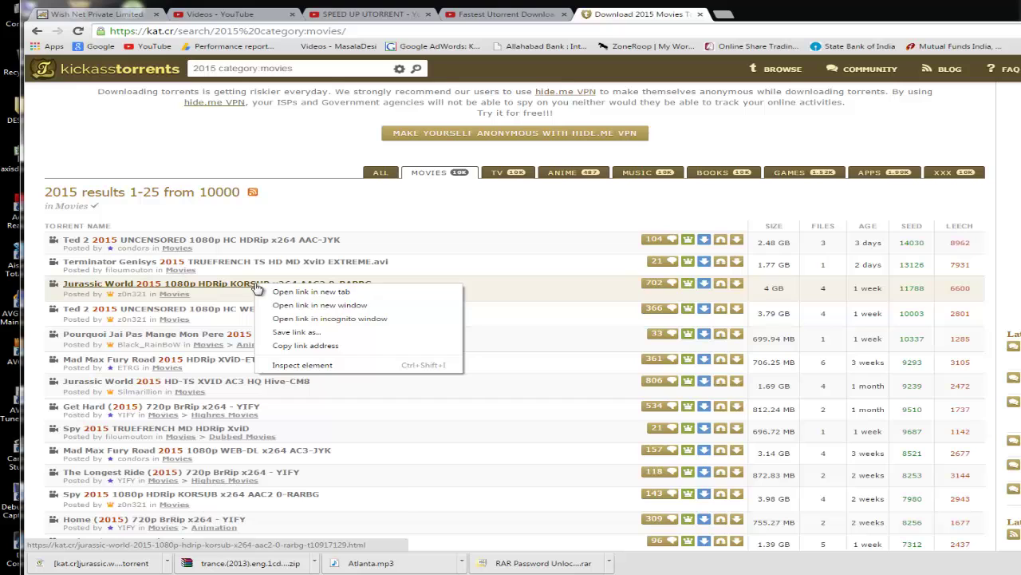
left_click(295, 292)
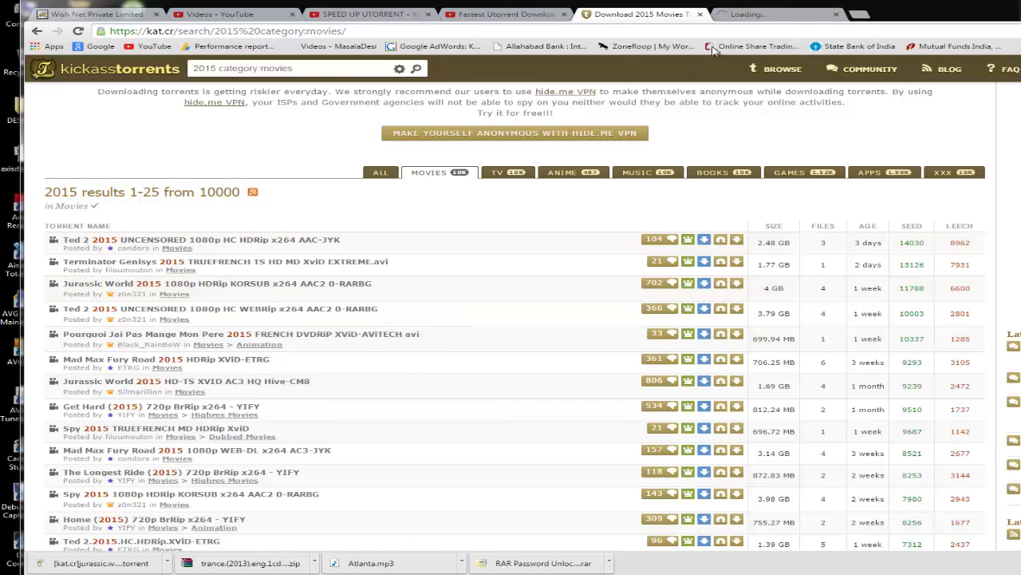
left_click(738, 17)
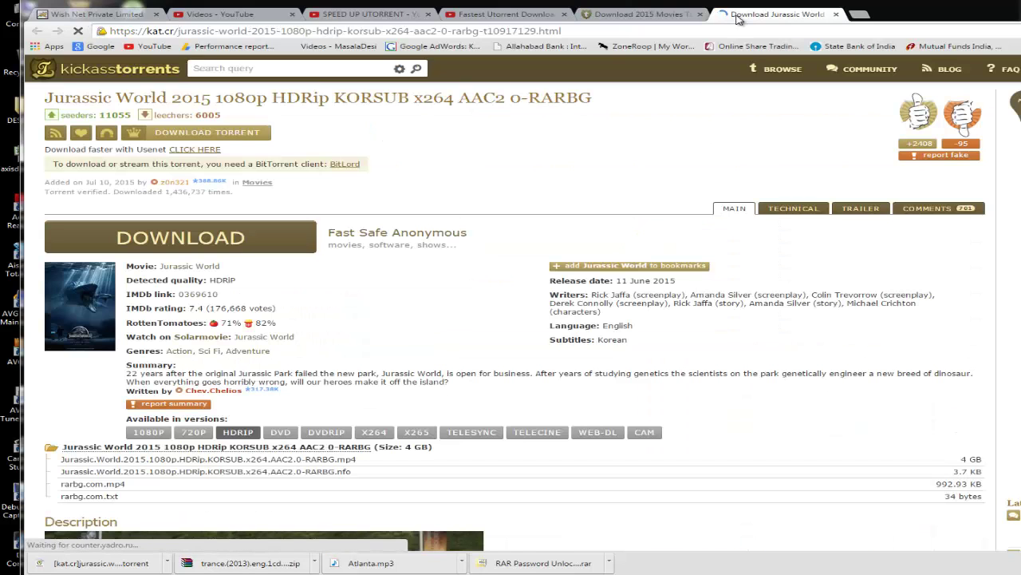
left_click(204, 136)
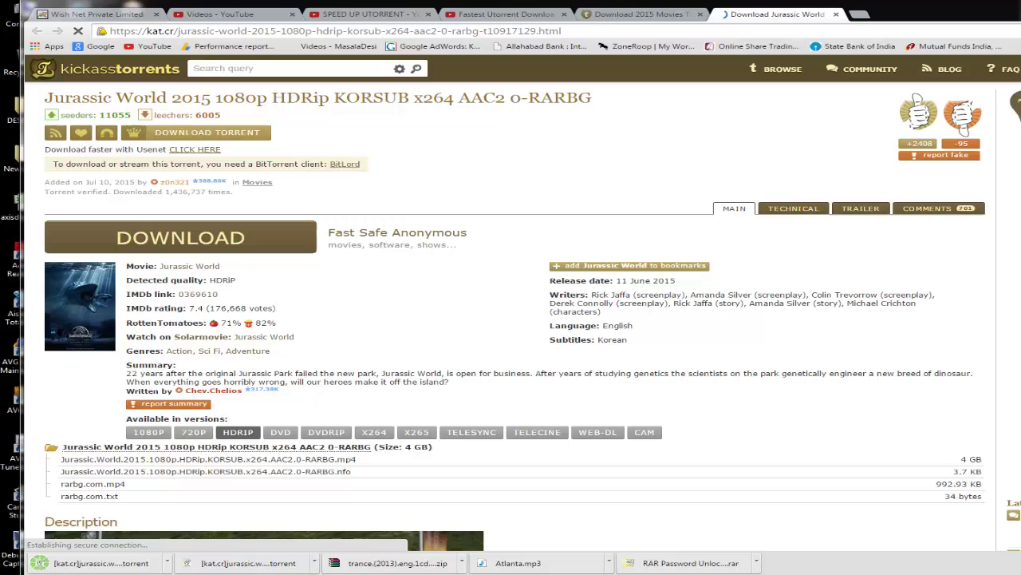
Open the downloaded Jurassic World torrent file from the desktop with µTorrent.
key("super+d")
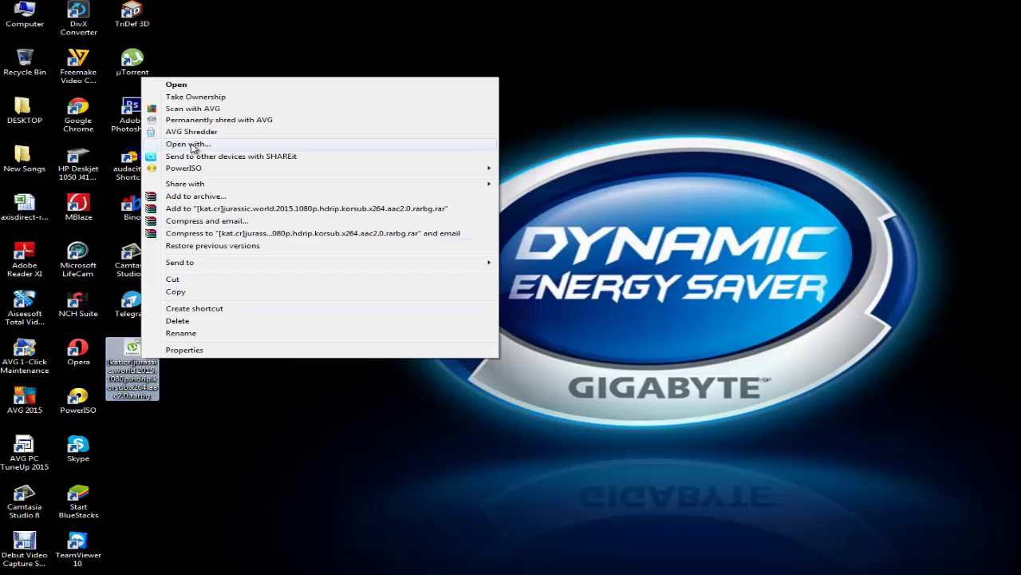
left_click(190, 145)
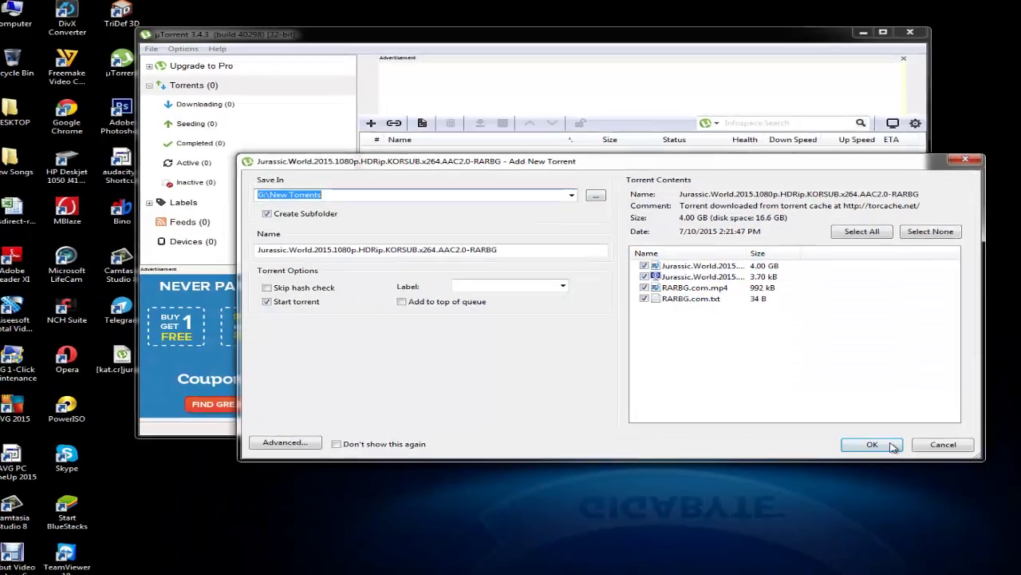
Confirm the Add New Torrent dialog so the 4 GB Jurassic World download begins.
left_click(865, 435)
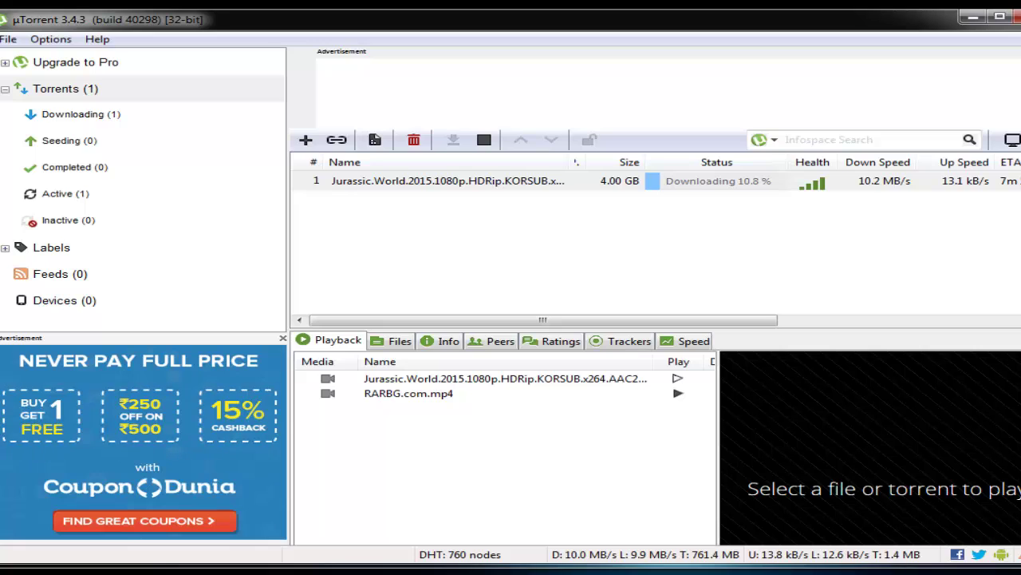
Open µTorrent Preferences and show the Connection page with incoming port 46532.
left_click(52, 42)
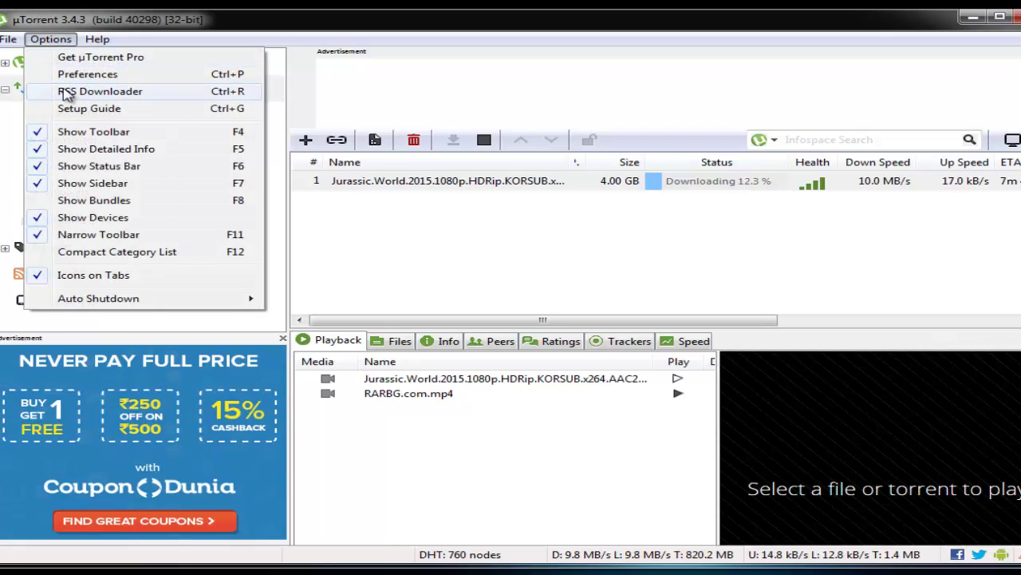
left_click(79, 74)
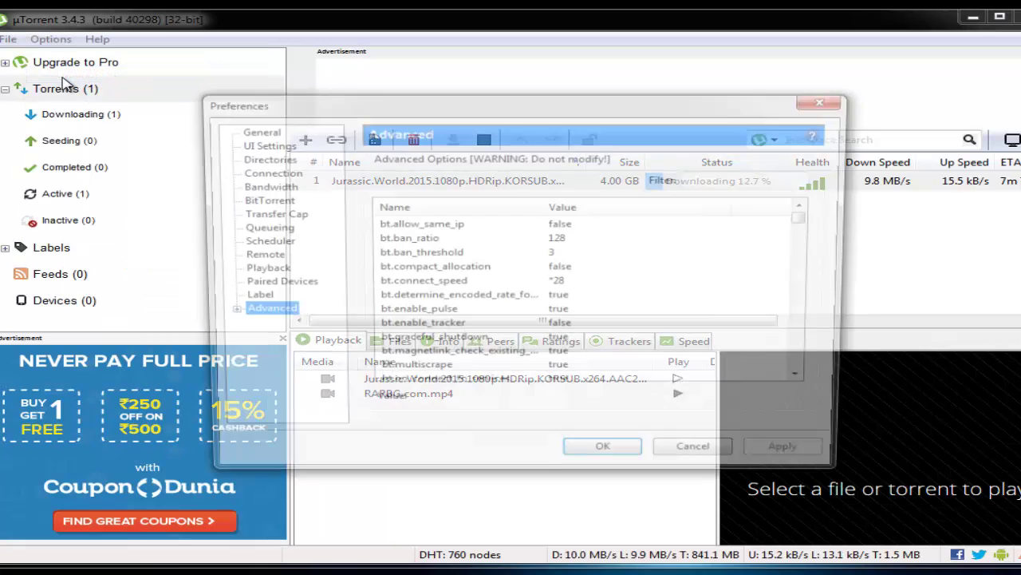
left_click_drag(658, 102, 727, 101)
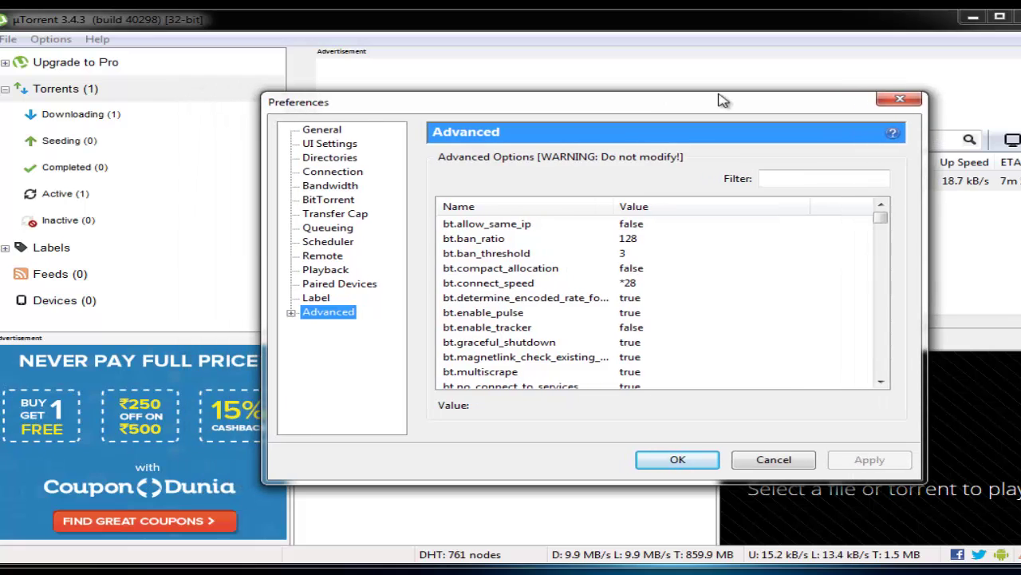
left_click(333, 173)
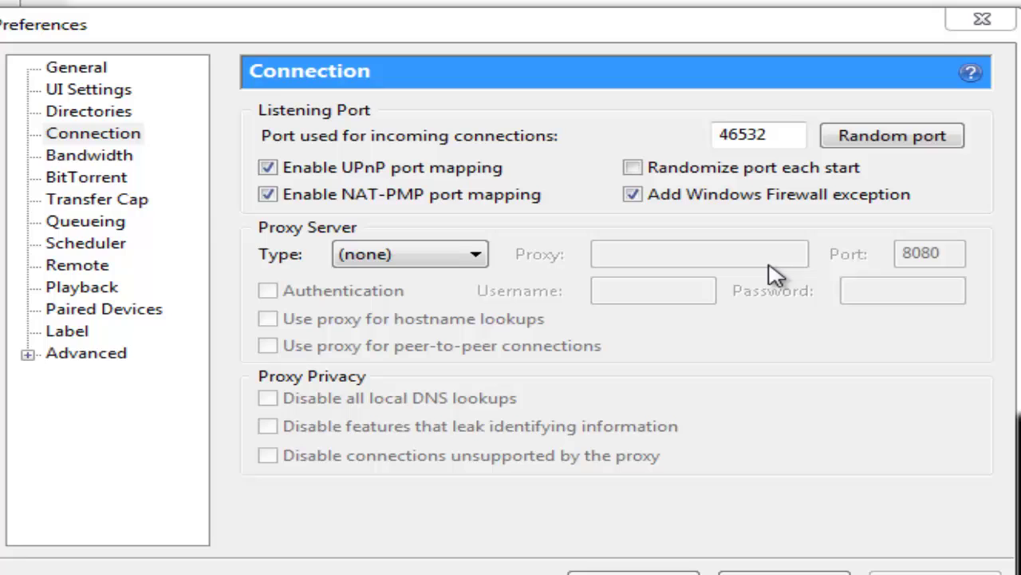
On the Bandwidth page, try a 9000 maximum download rate, then restore 0 for unlimited.
left_click(104, 160)
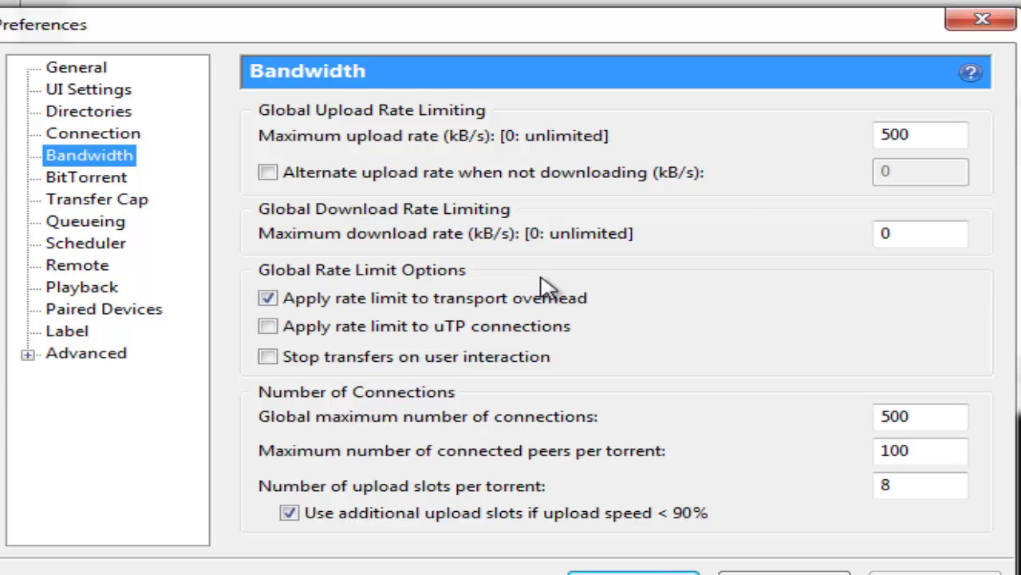
double_click(910, 234)
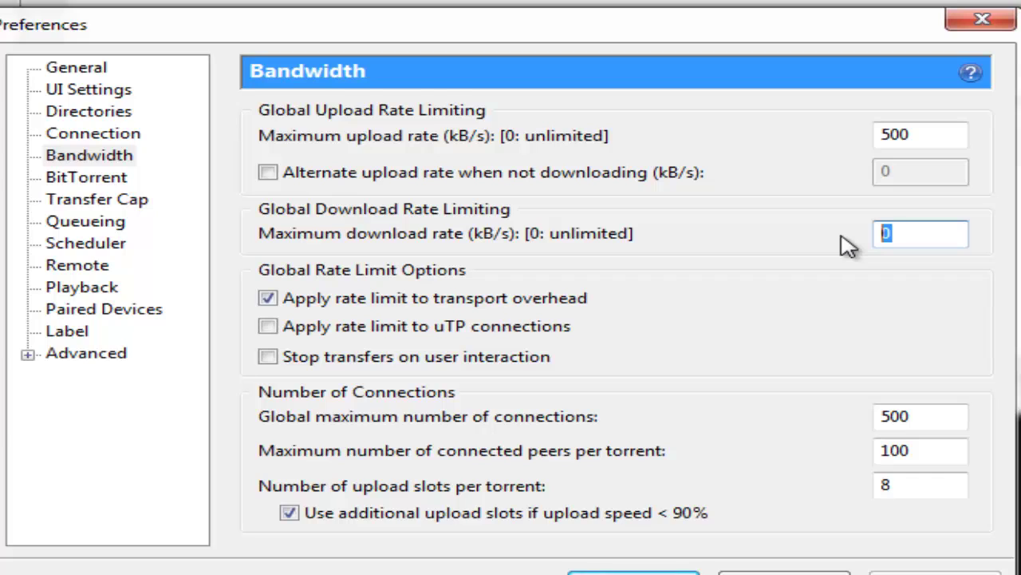
type("9000")
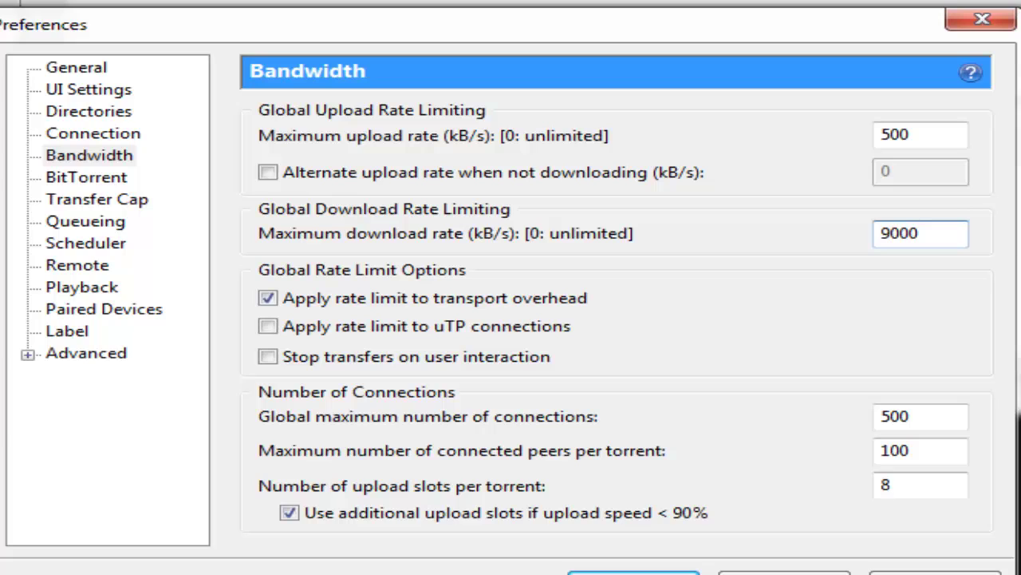
left_click_drag(953, 232, 728, 258)
type("0")
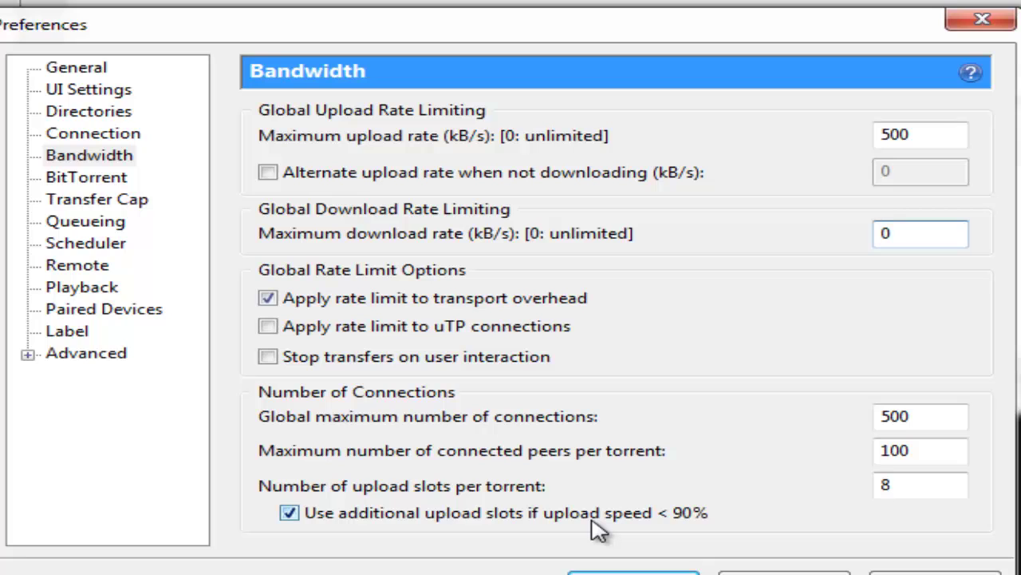
Keep outgoing protocol encryption set to Forced on the BitTorrent page.
left_click(102, 176)
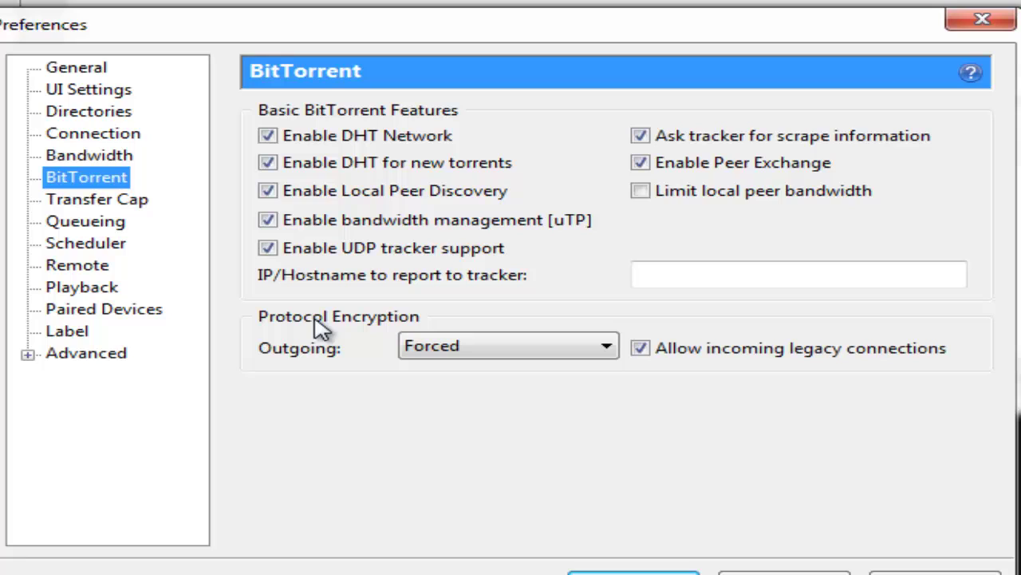
left_click(459, 348)
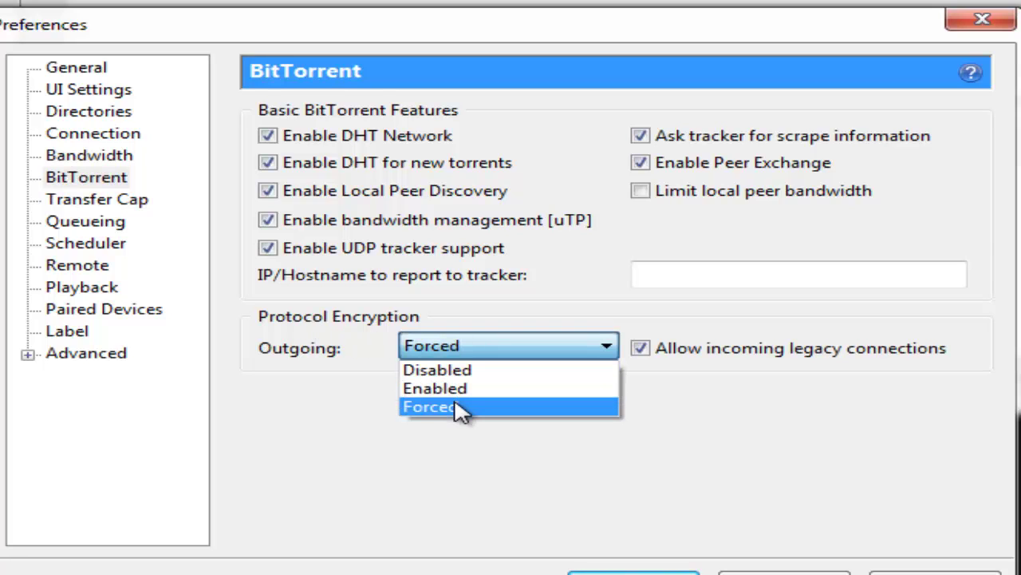
left_click(734, 279)
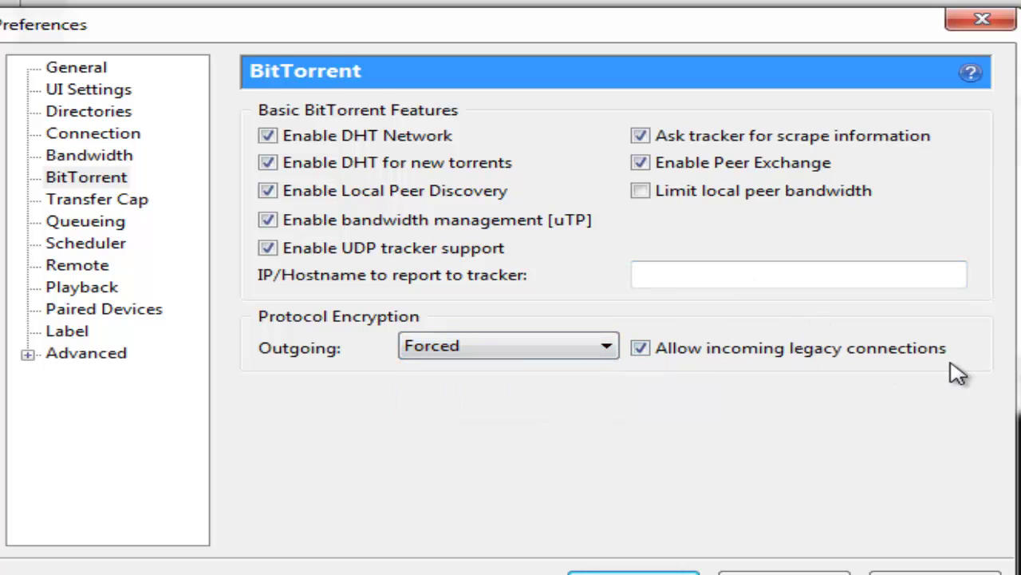
Show the Queueing page limiting active torrents and active downloads to 3 each.
left_click(112, 201)
left_click(108, 225)
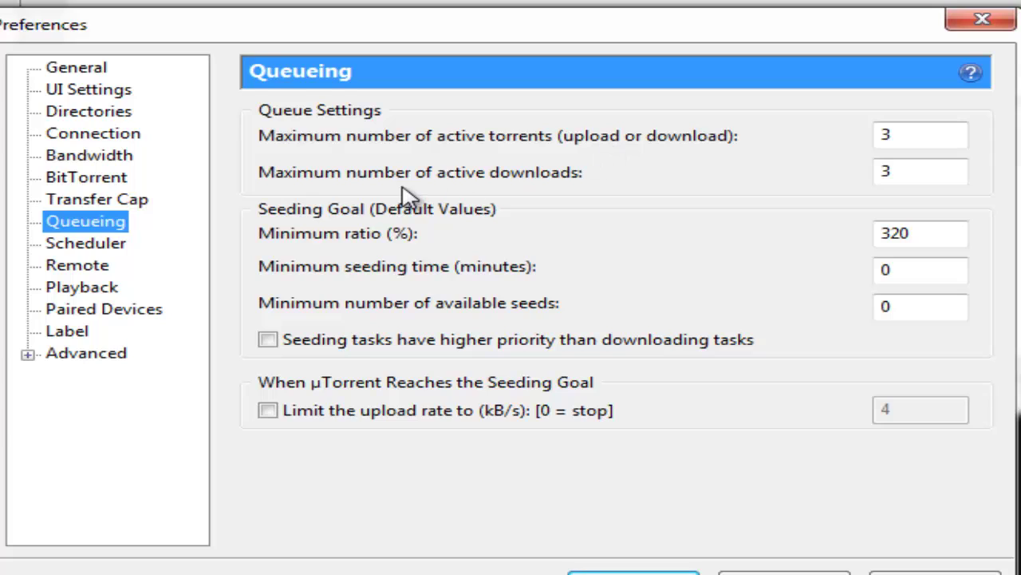
left_click(890, 175)
Check the Disk Cache page's automatic defaults, then show the Advanced options list.
left_click(27, 356)
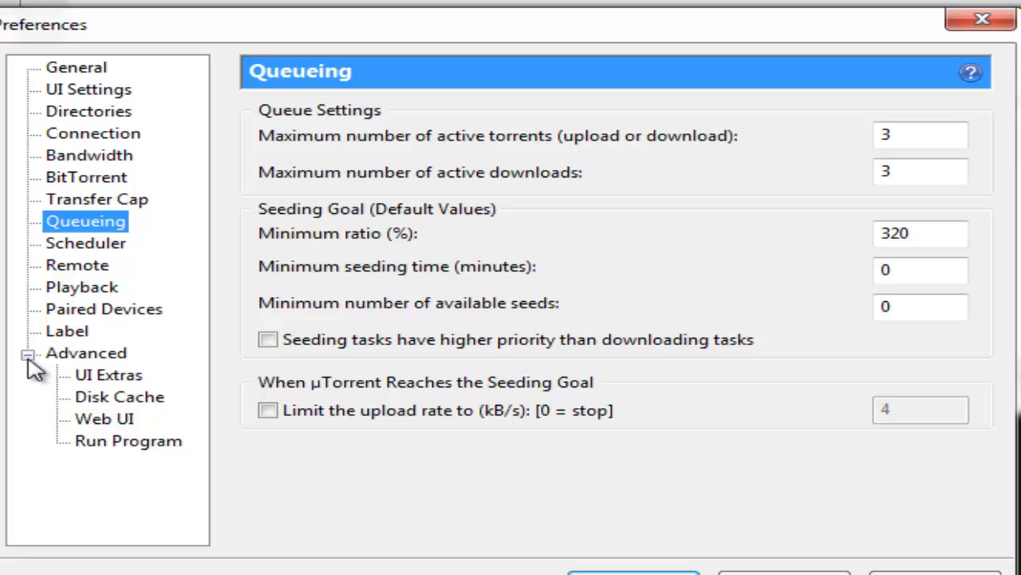
left_click(120, 397)
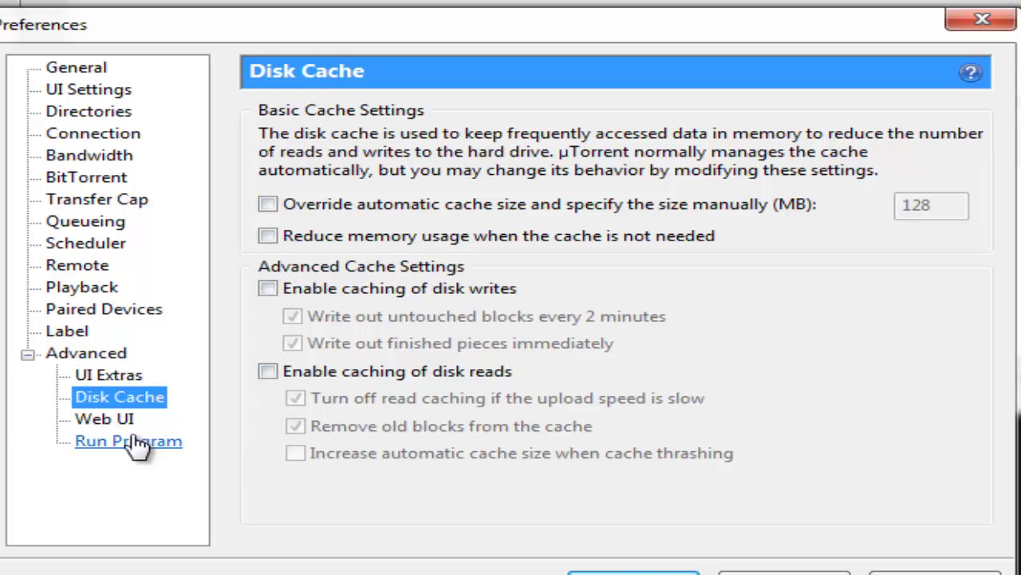
left_click(89, 354)
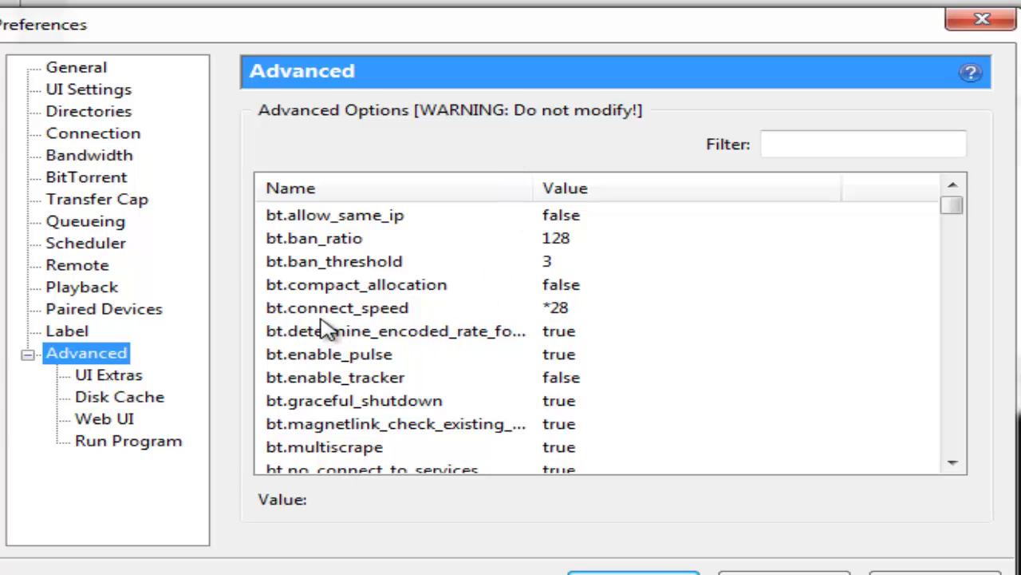
left_click(558, 312)
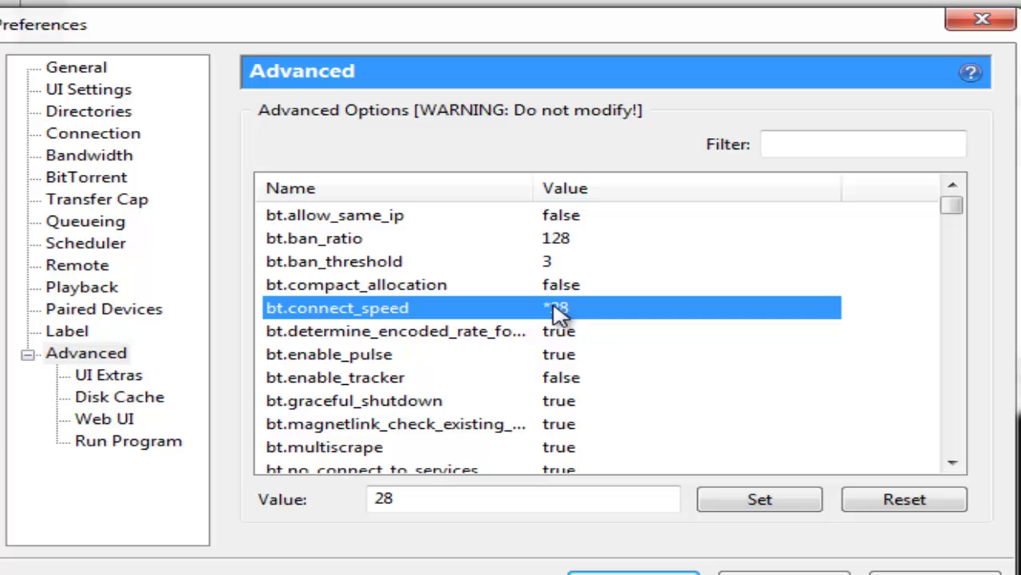
left_click(399, 500)
left_click_drag(400, 501, 308, 501)
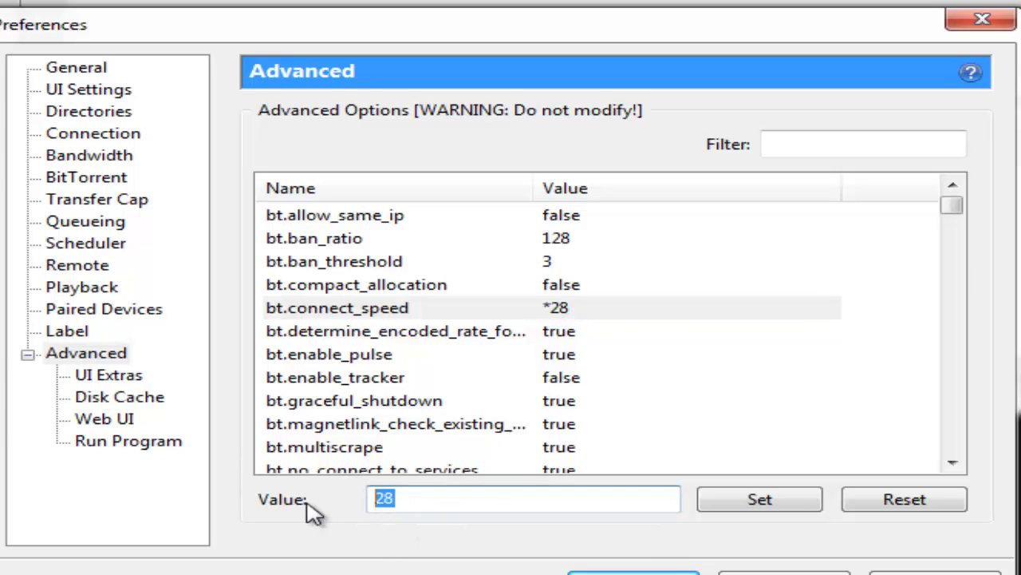
type("15")
left_click(735, 501)
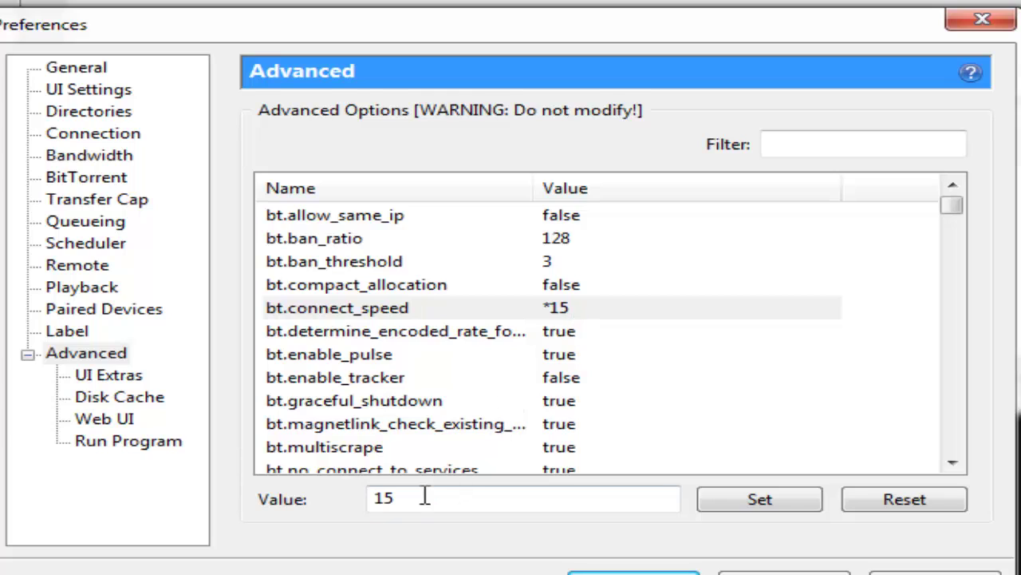
left_click_drag(423, 495, 365, 499)
type("28/")
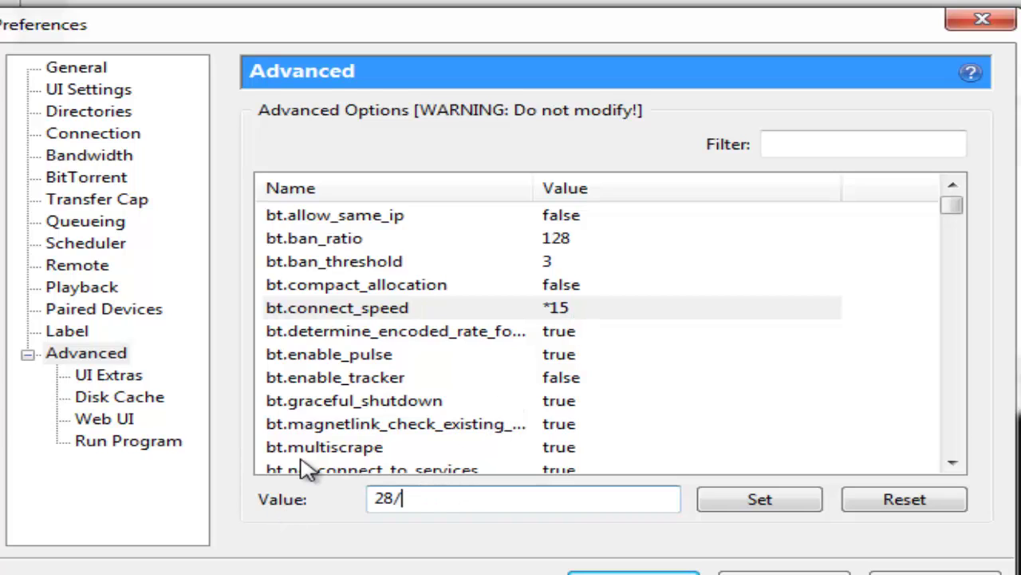
key("BackSpace")
left_click(765, 508)
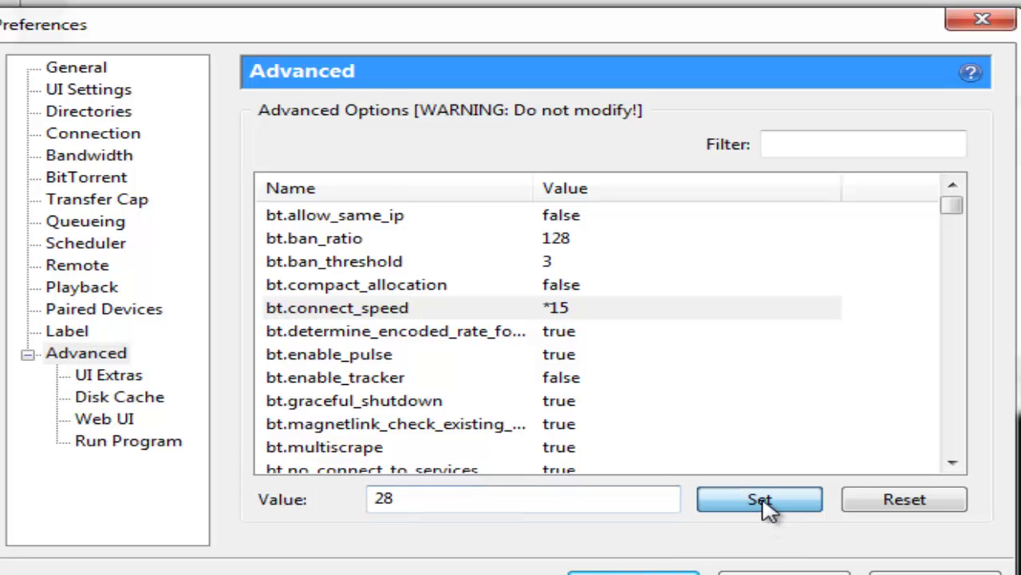
left_click(364, 334)
scroll(358, 369, "down", 3)
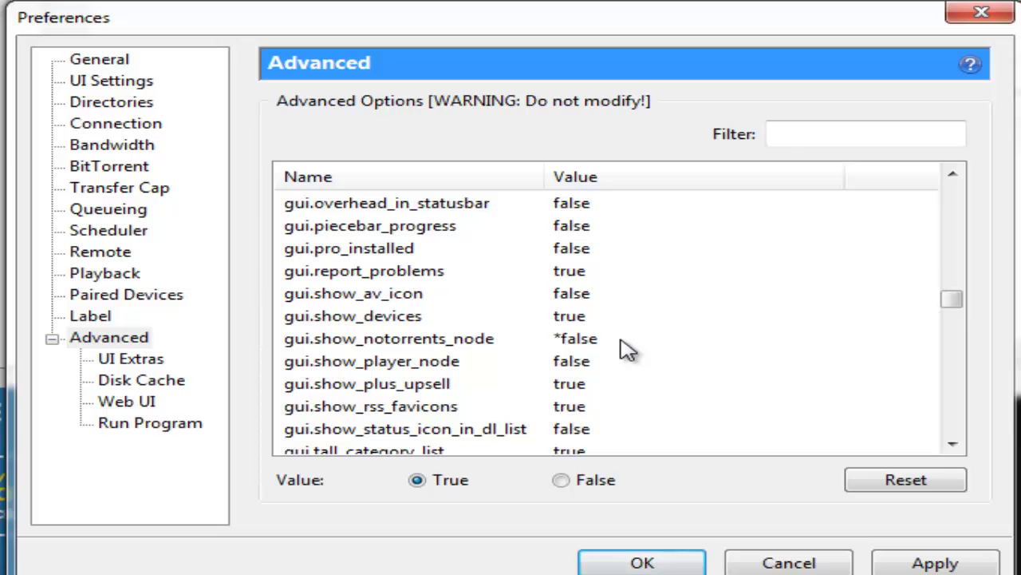
left_click(469, 356)
scroll(465, 354, "down", 3)
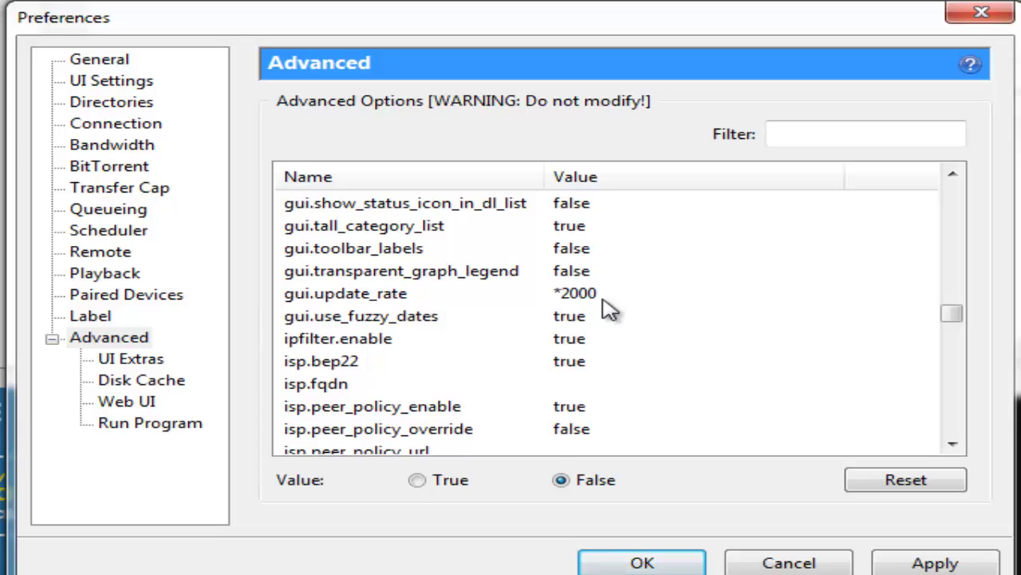
scroll(609, 310, "down", 2)
scroll(609, 310, "down", 2)
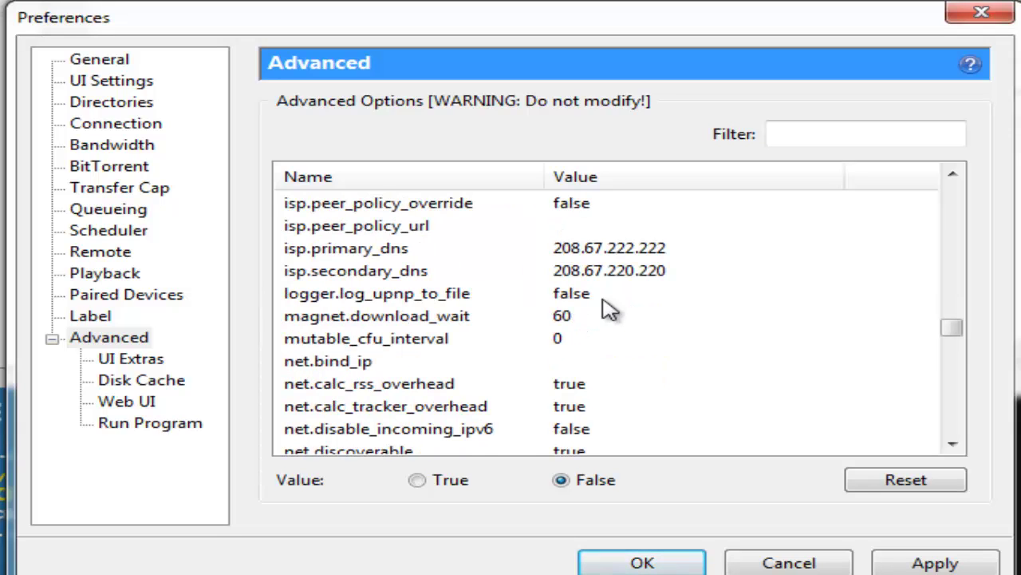
scroll(609, 310, "down", 2)
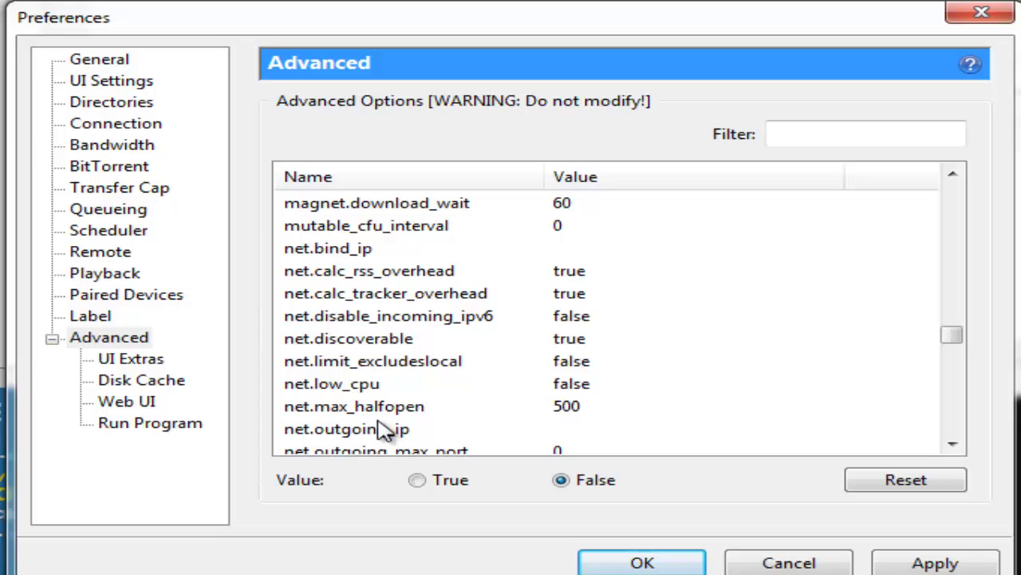
scroll(407, 417, "down", 2)
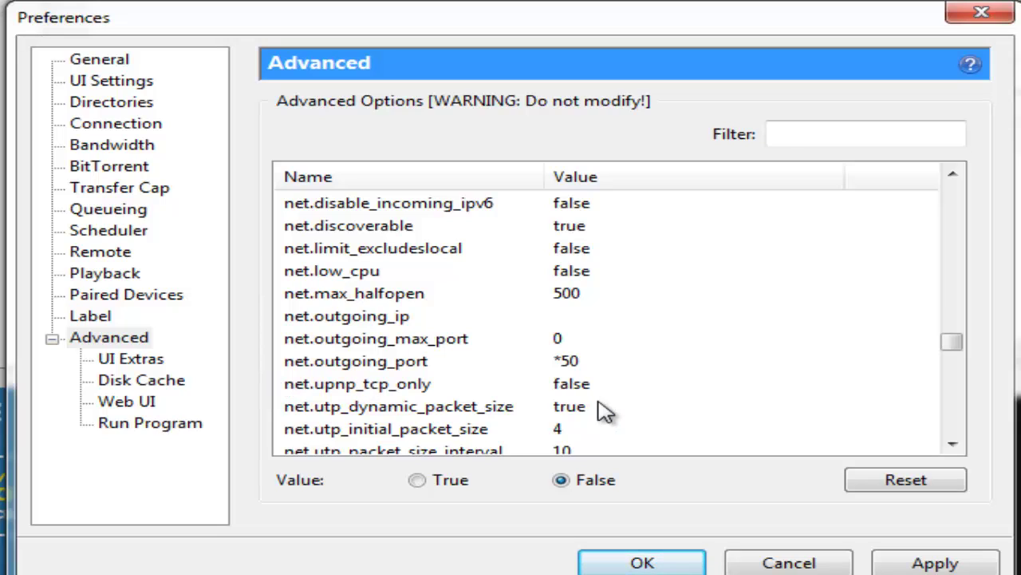
scroll(514, 393, "down", 2)
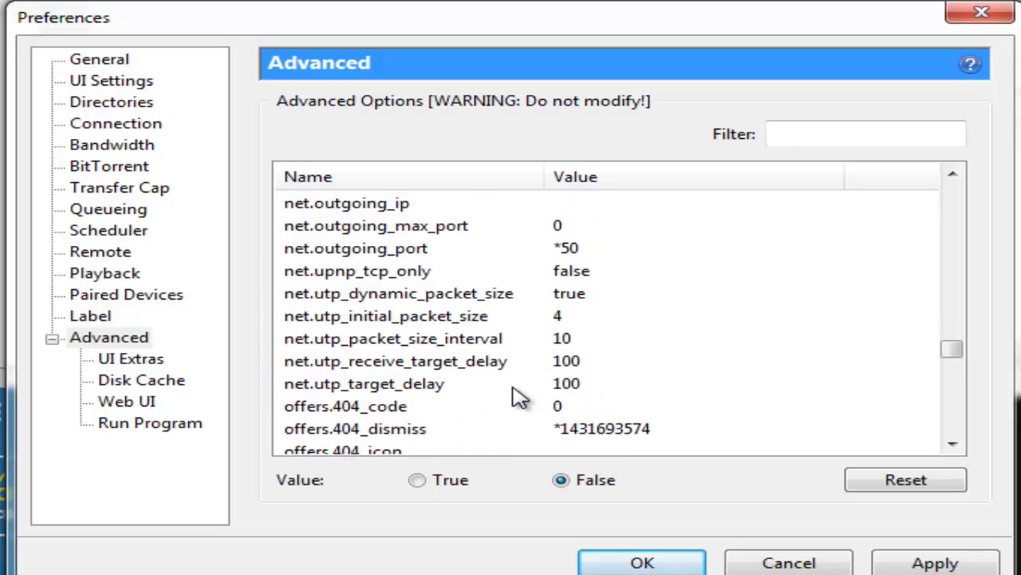
scroll(519, 396, "down", 2)
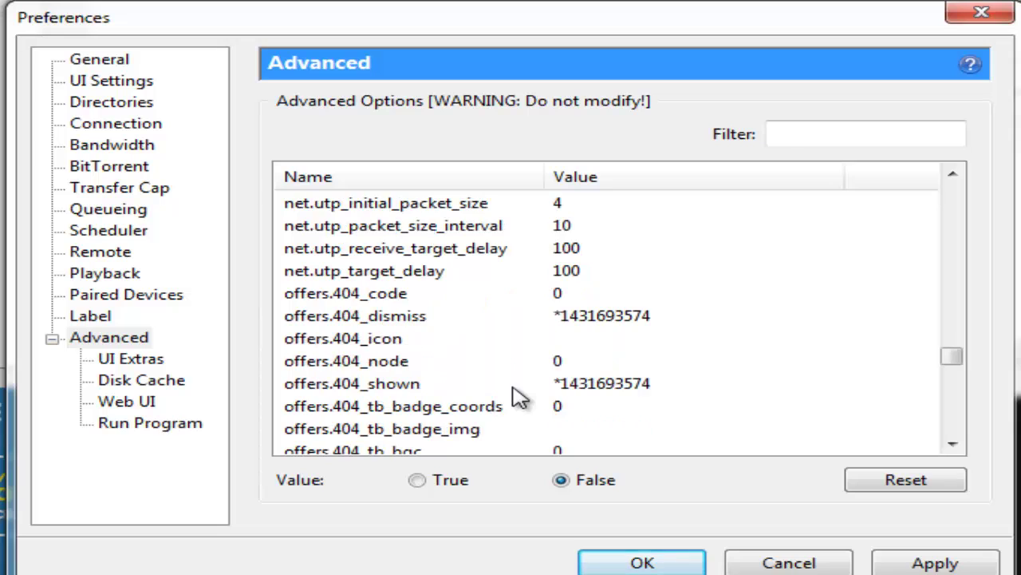
scroll(515, 393, "down", 2)
scroll(514, 392, "down", 2)
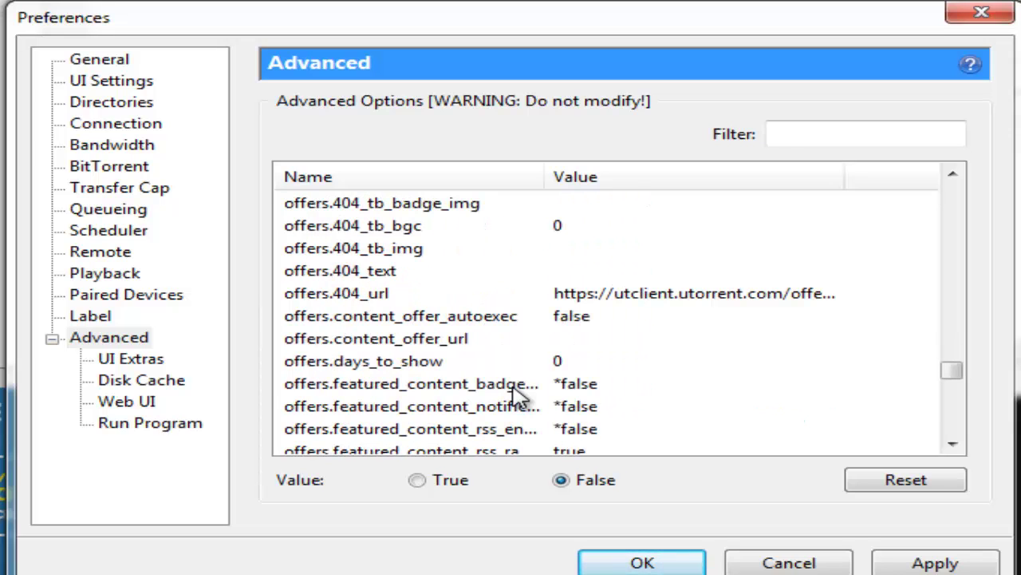
scroll(728, 329, "down", 4)
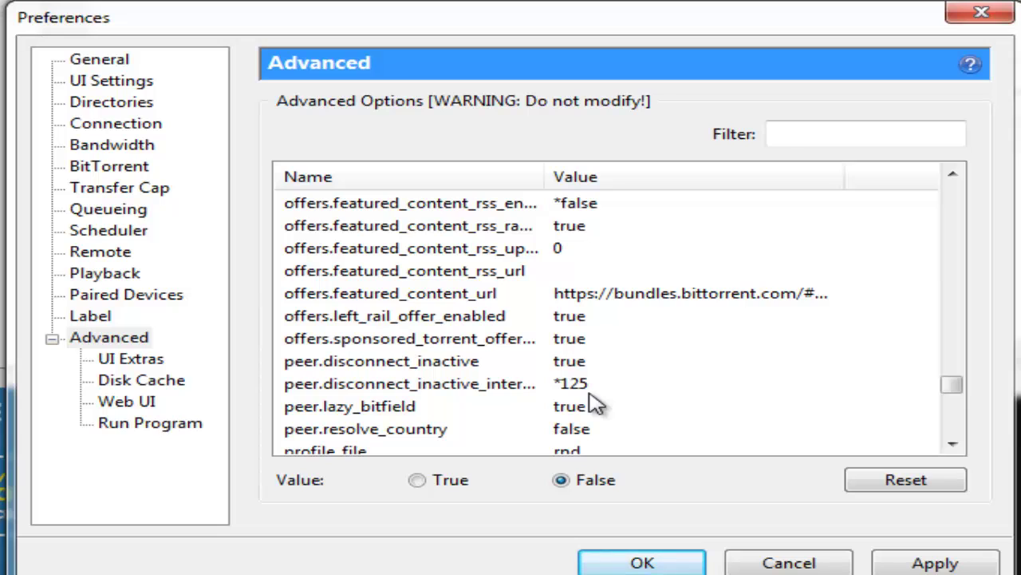
scroll(595, 405, "down", 2)
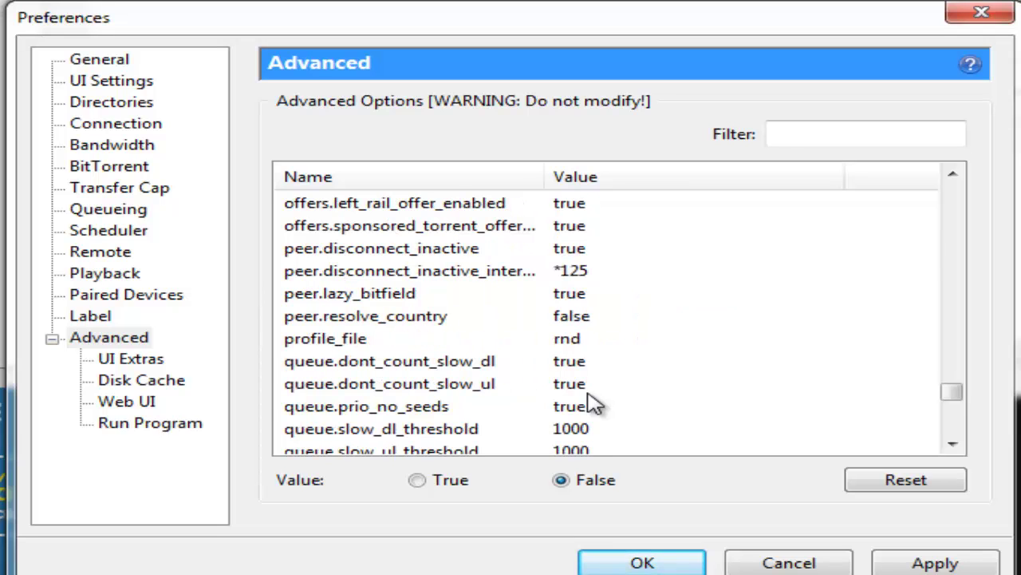
scroll(594, 405, "down", 2)
scroll(595, 405, "down", 2)
scroll(594, 404, "down", 2)
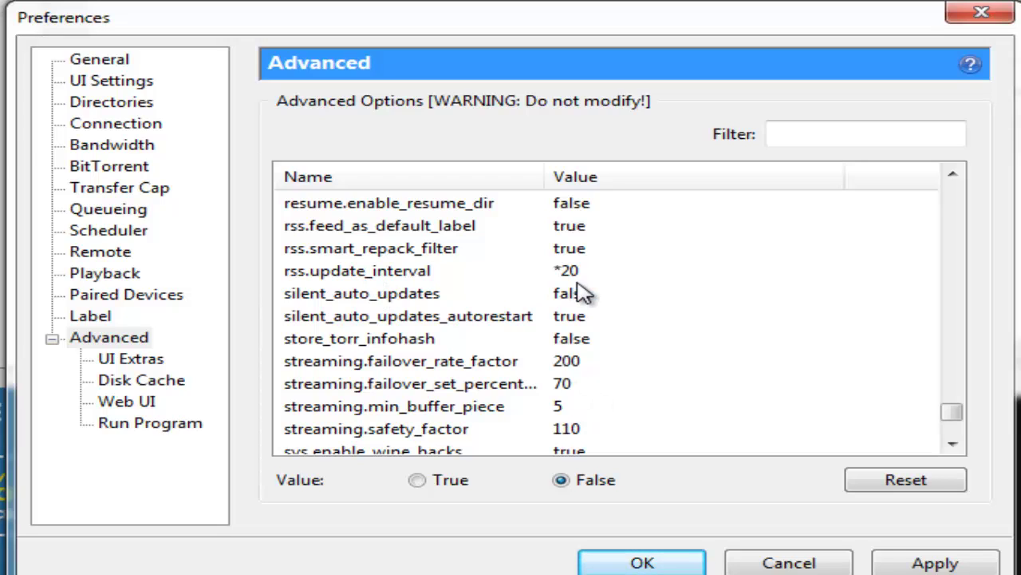
scroll(583, 294, "down", 2)
scroll(583, 294, "down", 1)
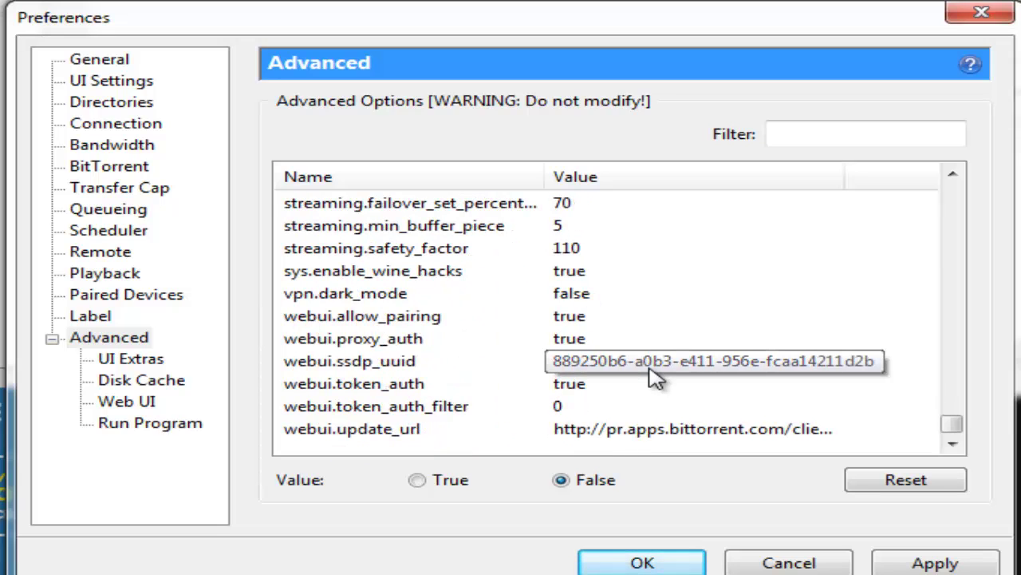
Apply and close Preferences, returning to the Jurassic World download.
left_click(961, 563)
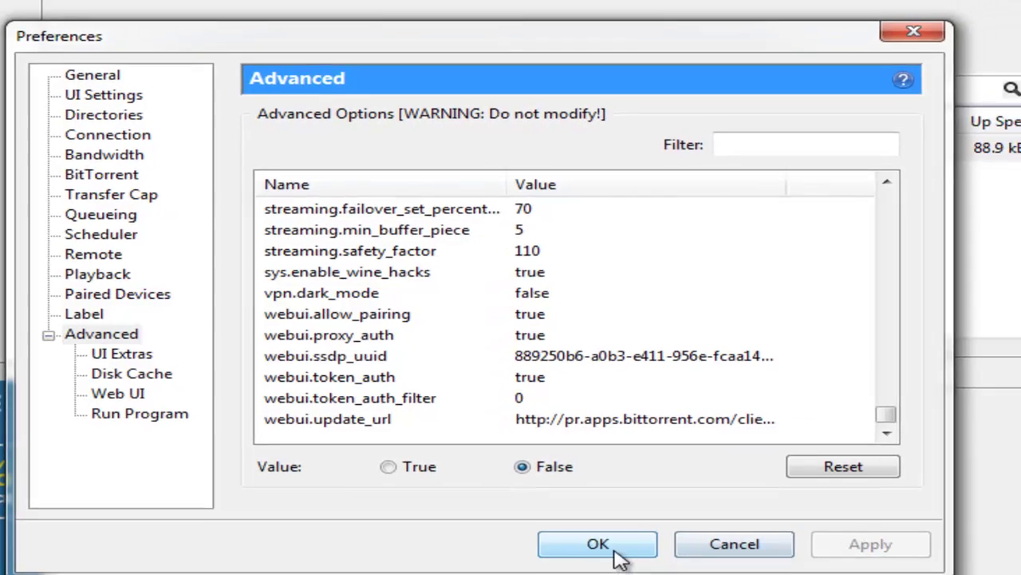
left_click(619, 553)
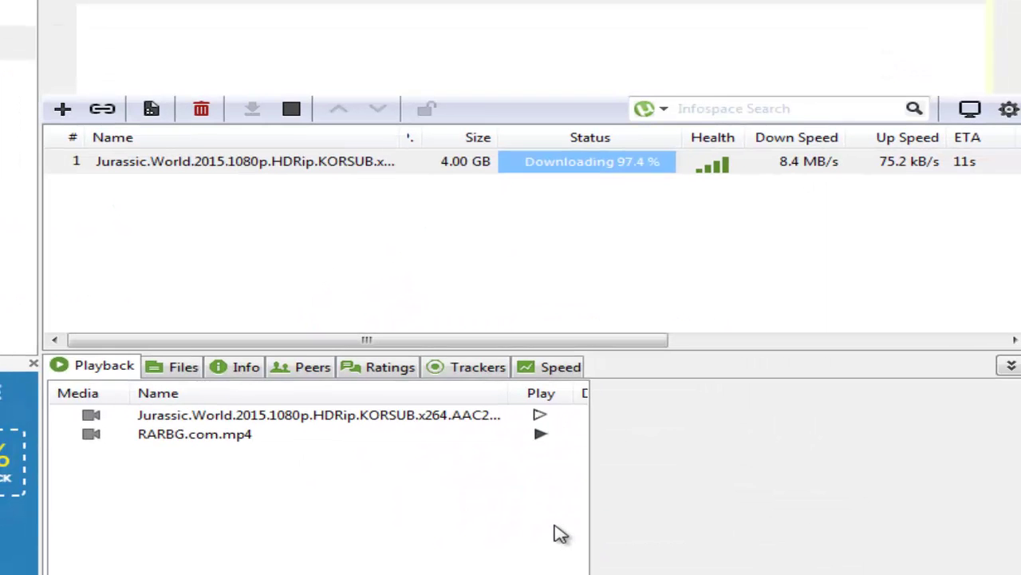